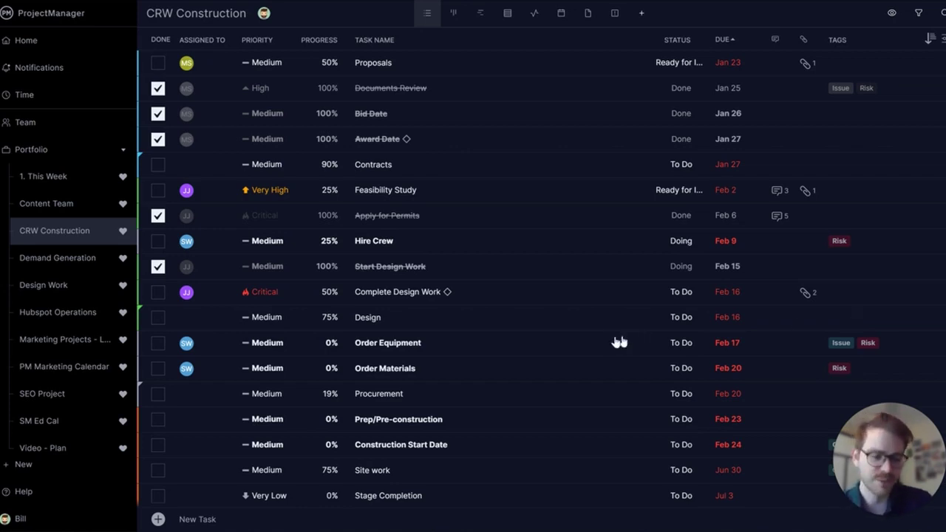
- From Manage Users, start an invitation and enter a new person's first name, last name and email
click(35, 519)
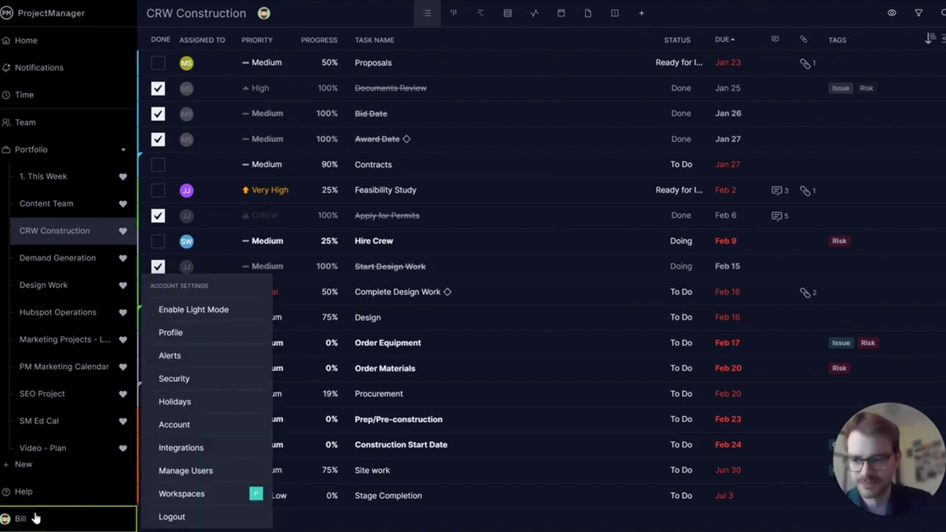
click(185, 471)
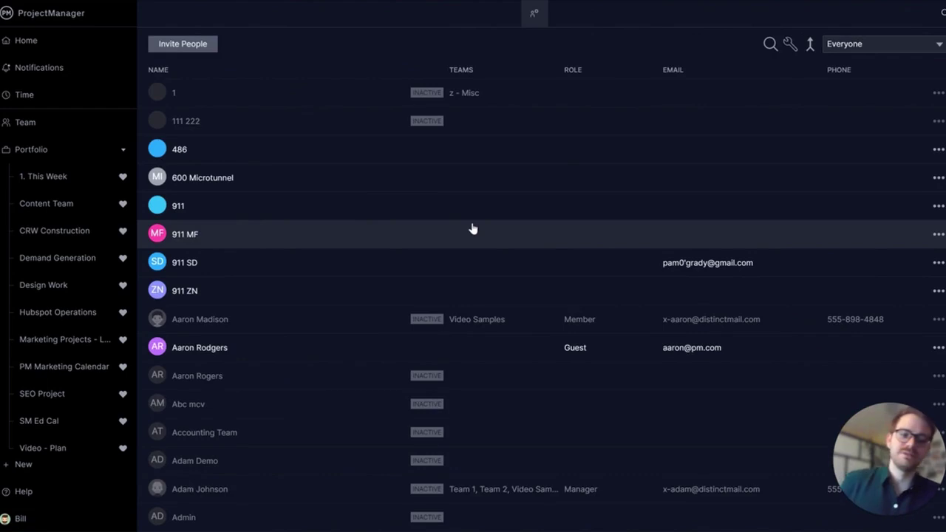
click(203, 46)
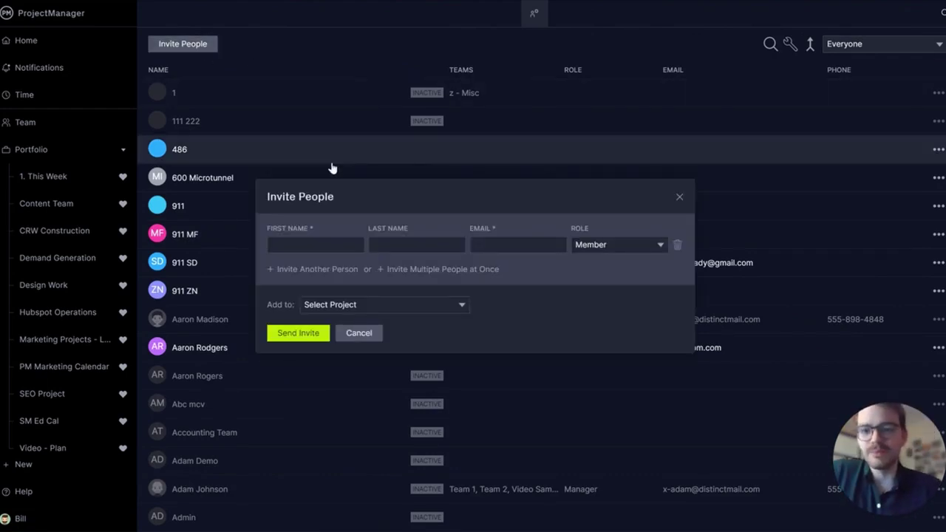
click(322, 244)
key(Tab)
key(Tab)
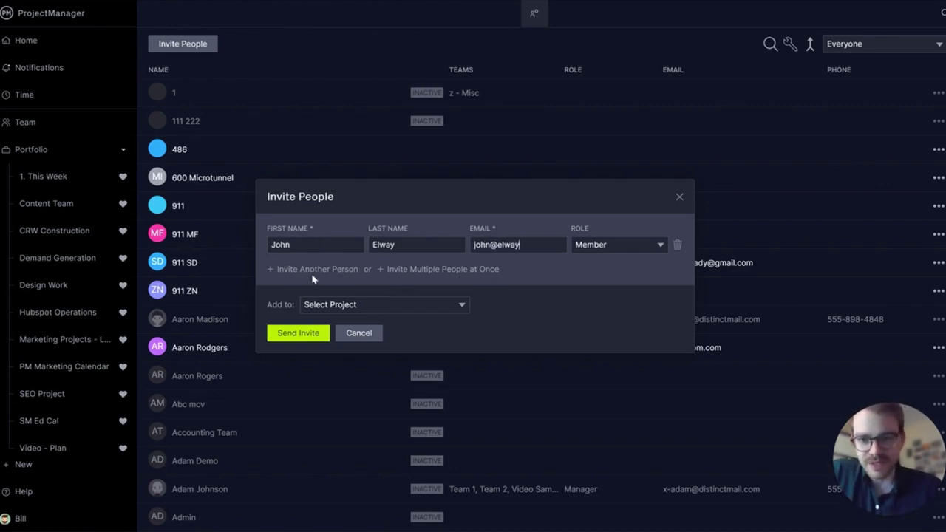
- Add four more invite rows, then close the invitation form without sending
click(312, 271)
click(313, 289)
click(317, 309)
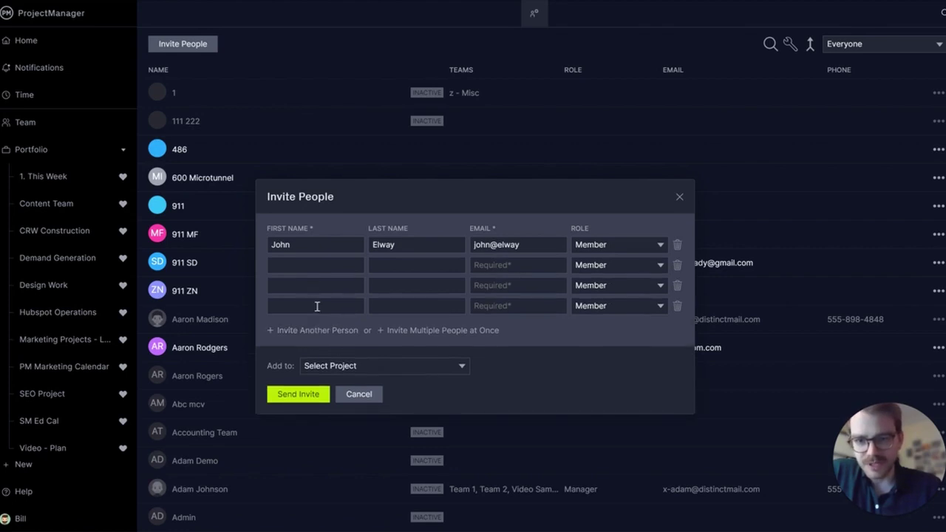
click(319, 333)
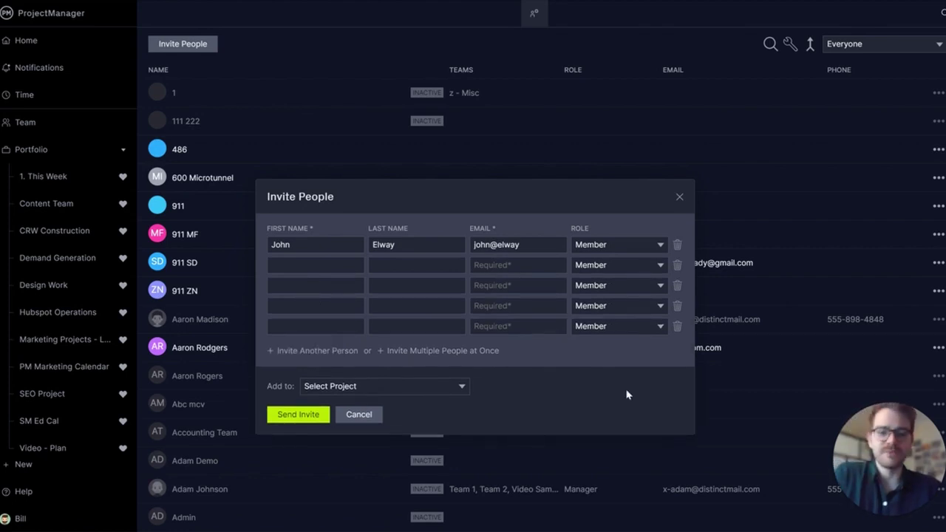
click(679, 197)
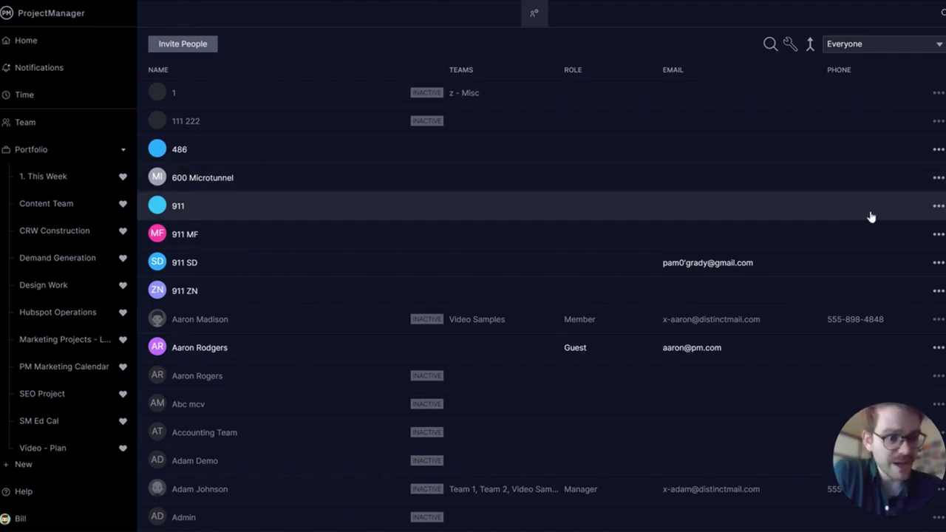
- Open and close the Everyone team filter, then open the account settings menu
click(888, 46)
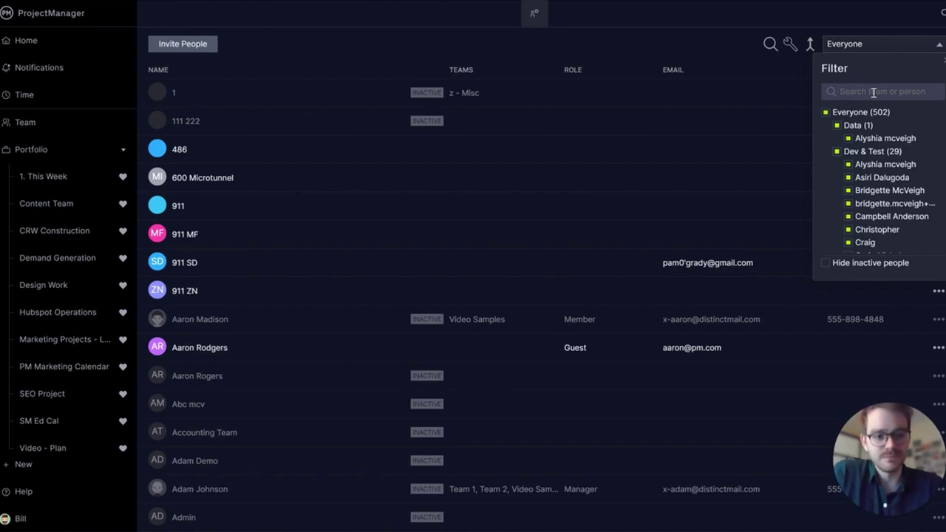
click(714, 50)
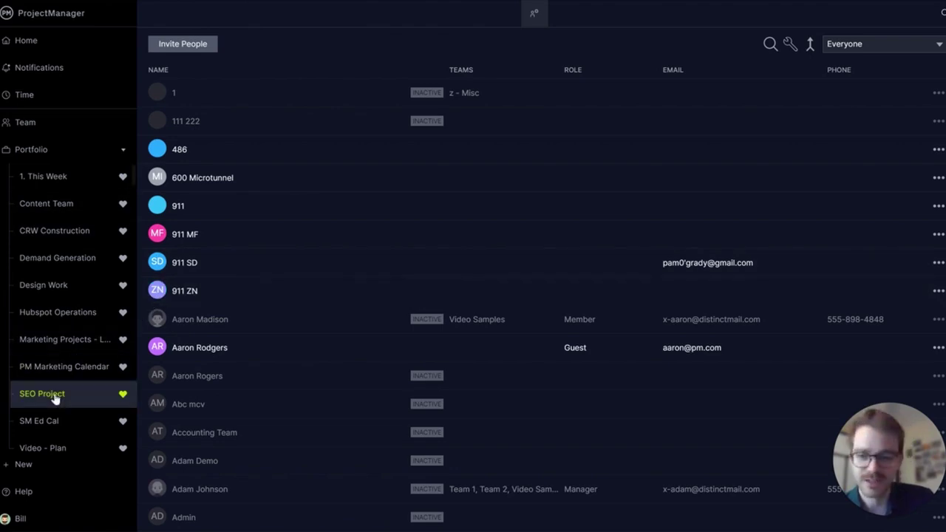
click(53, 522)
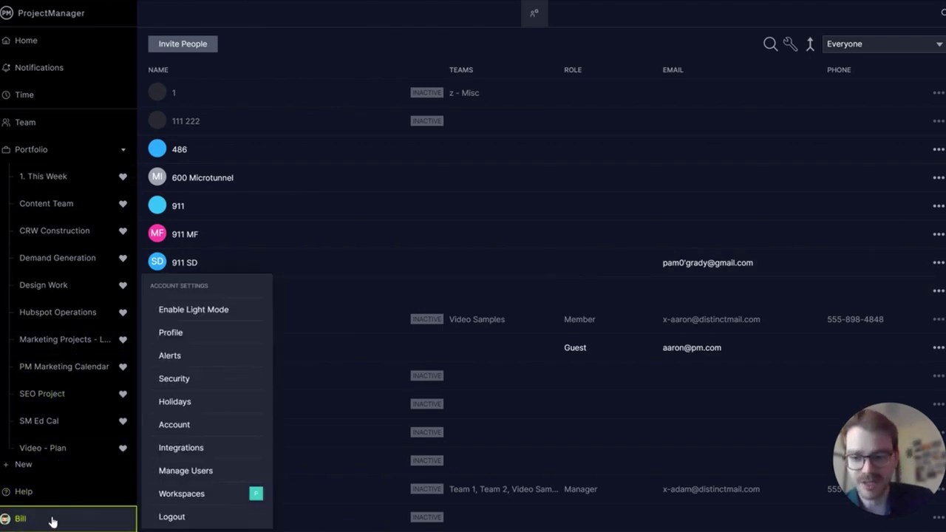
- Open Holidays and show the Global settings with 8-hour weekdays and 0-hour weekends
click(176, 402)
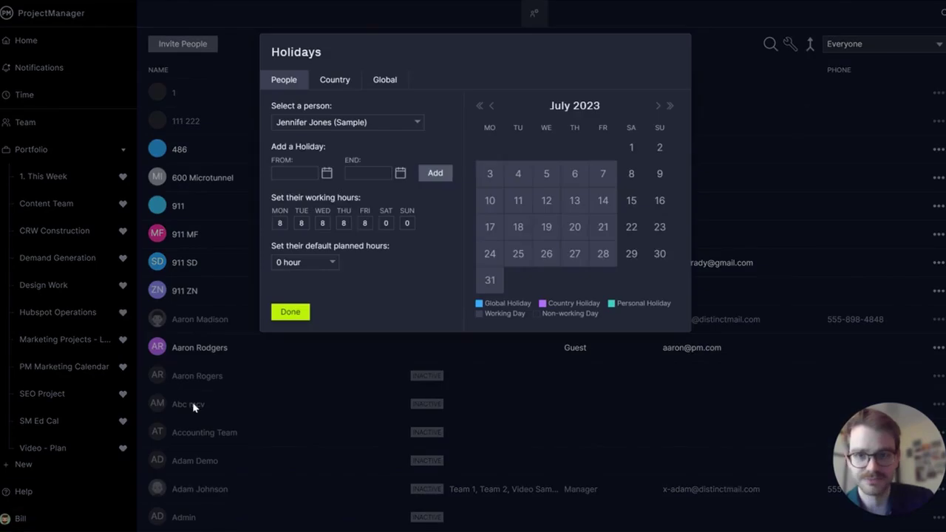
click(386, 81)
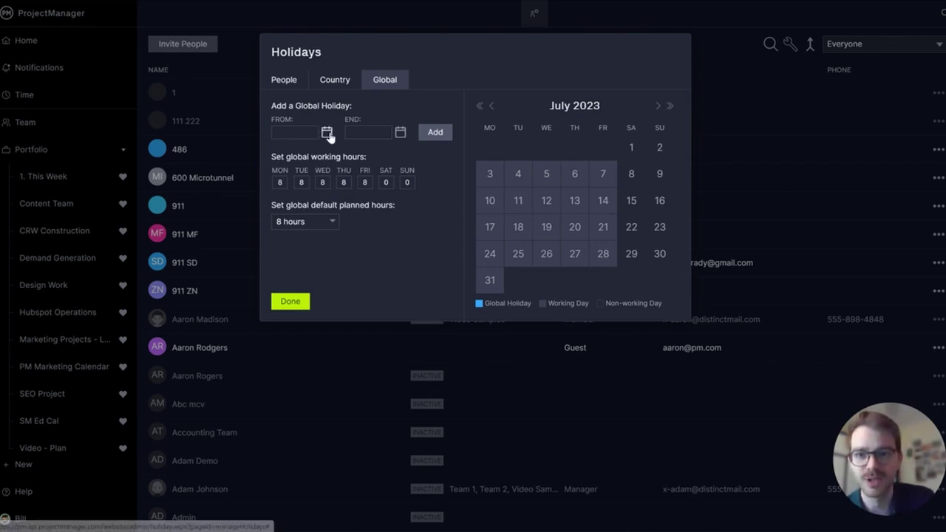
- Pick July 7, 2023 as the global holiday's FROM date
click(328, 134)
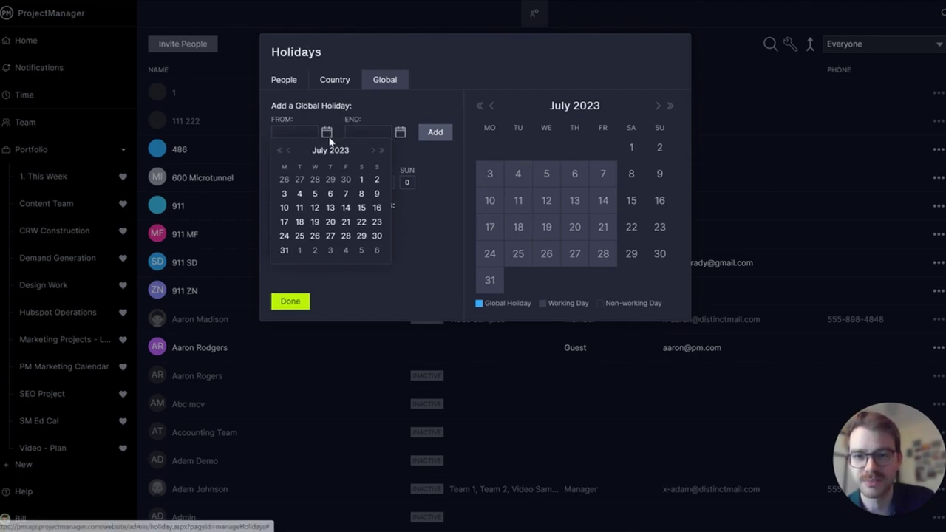
click(346, 194)
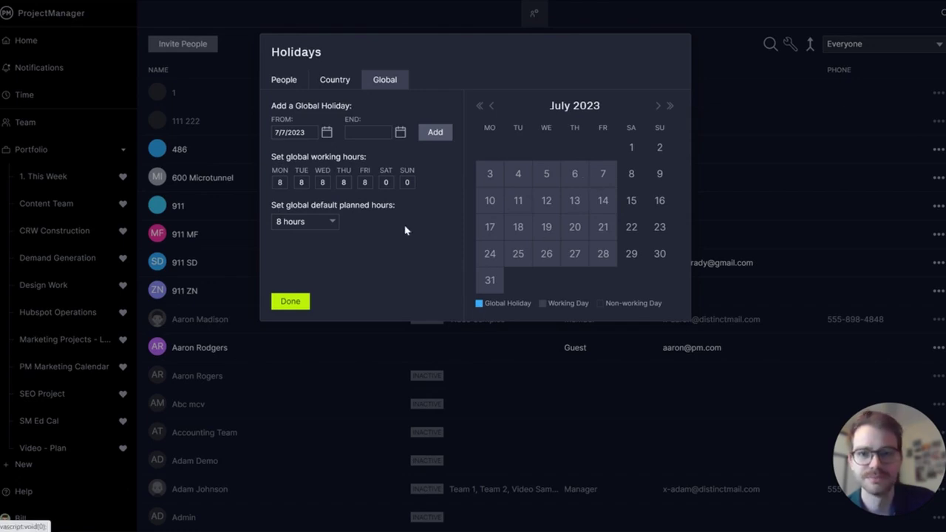
- Select France as the country and set its holiday FROM date to 7/14/2023
click(336, 81)
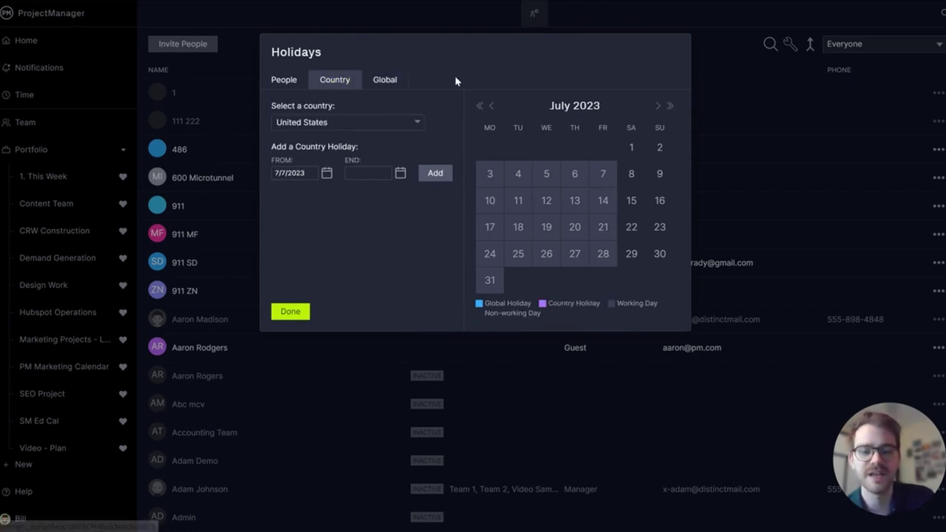
click(368, 124)
text(france)
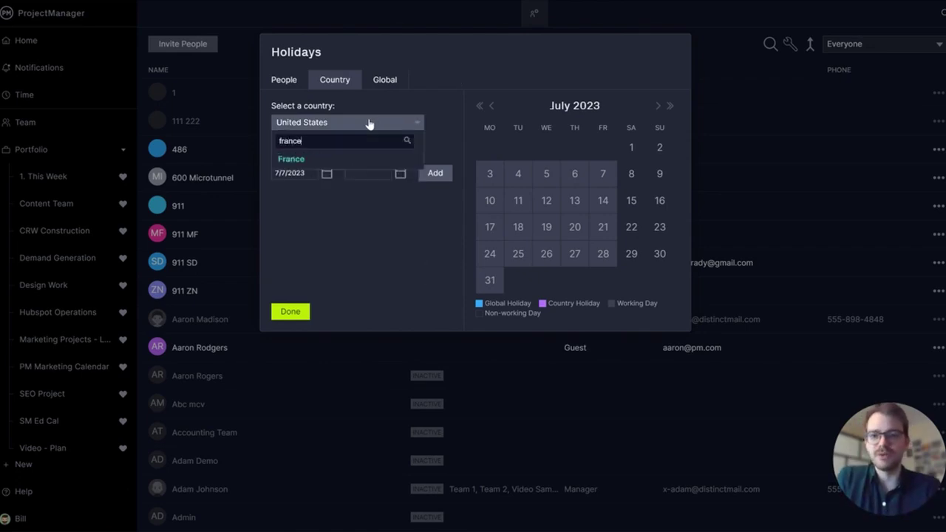
click(325, 157)
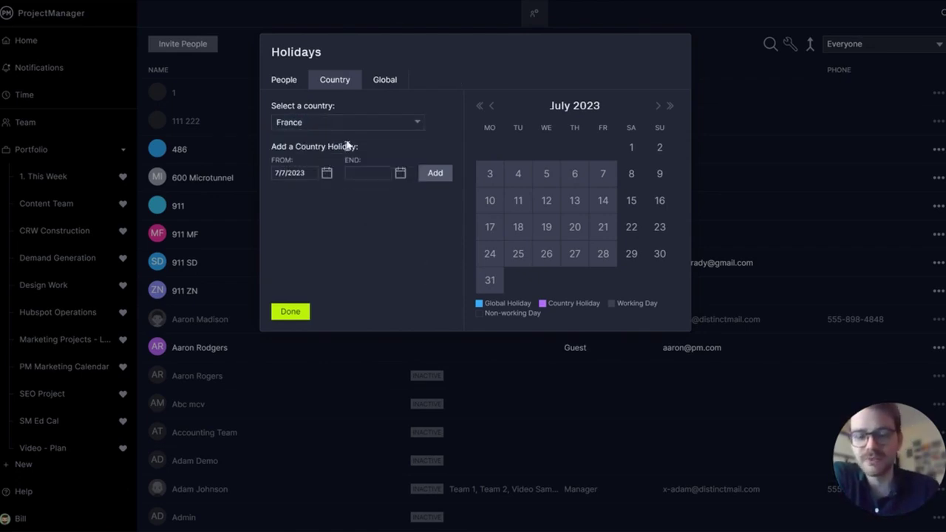
click(327, 173)
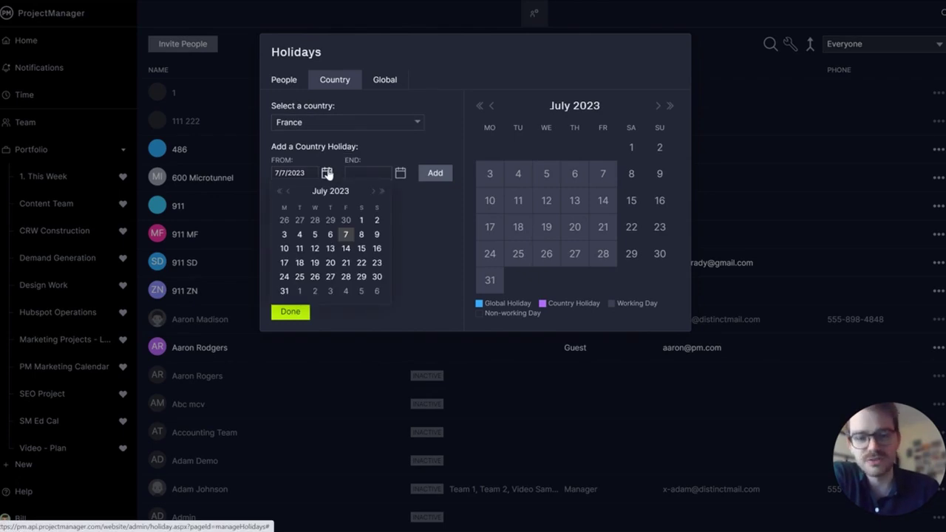
click(346, 249)
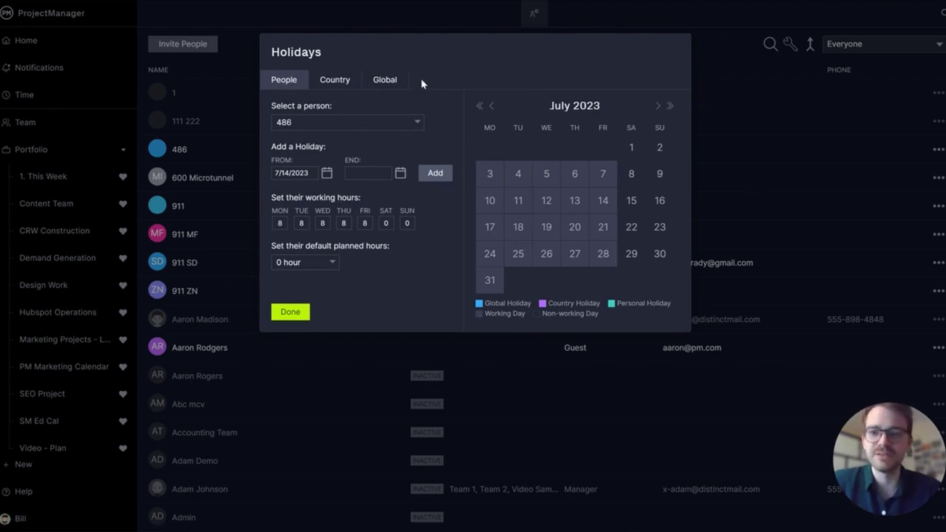
- Select the sample team member in the People settings
click(280, 223)
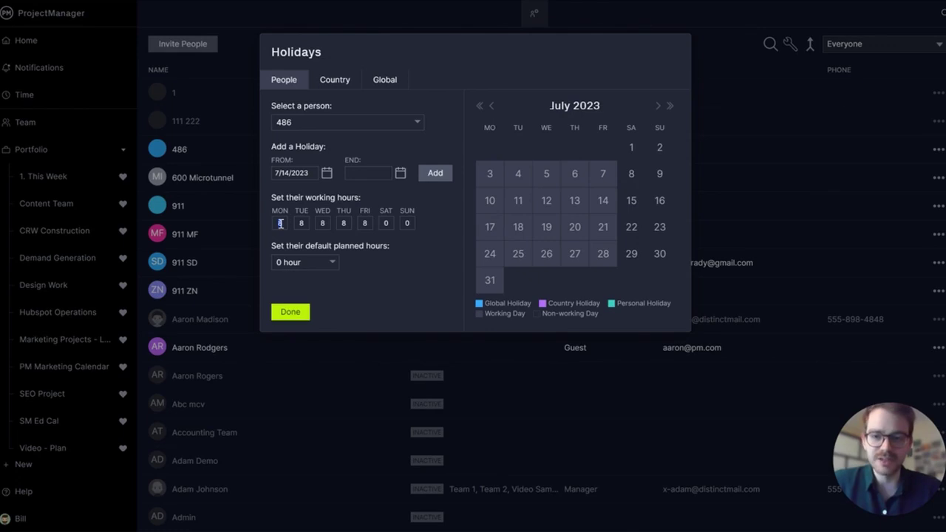
click(332, 121)
text(je)
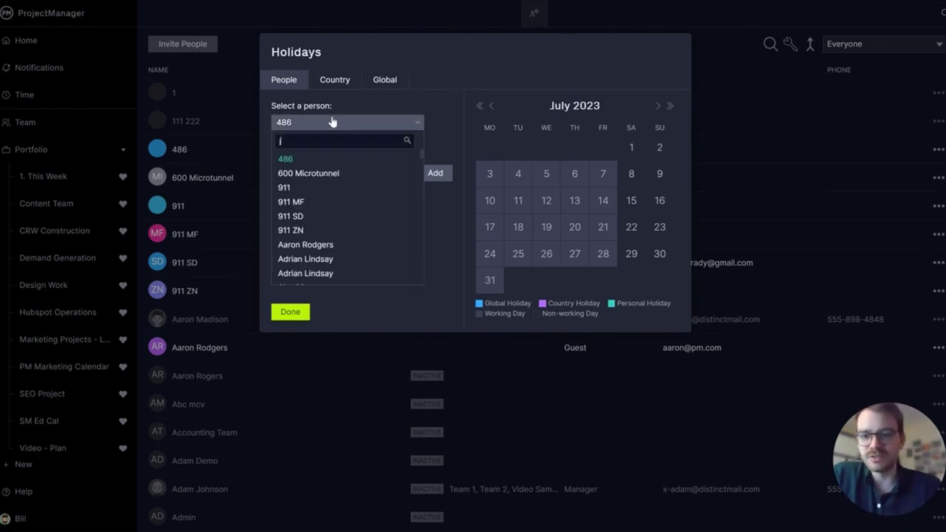
text(nn)
click(332, 158)
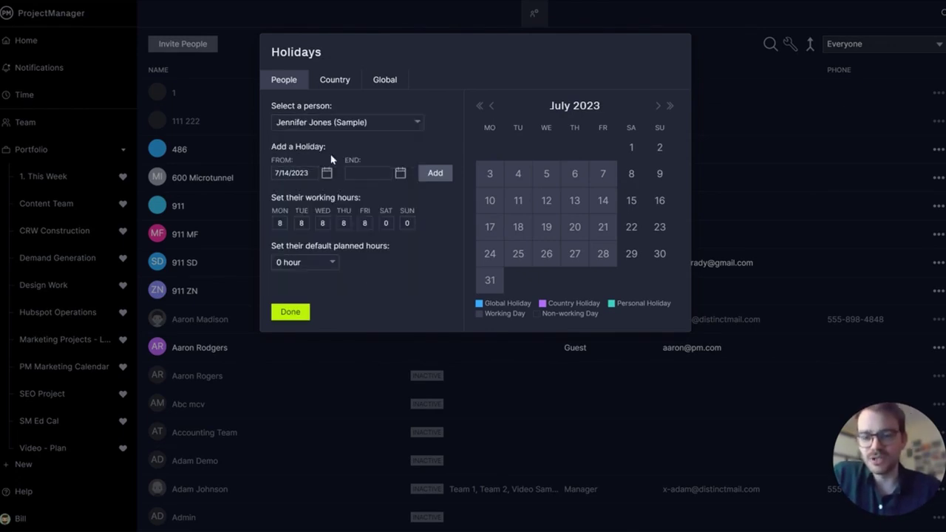
- Set Monday and Tuesday working hours to 4, dismissing the invalid-hours warning
double_click(282, 220)
text(4)
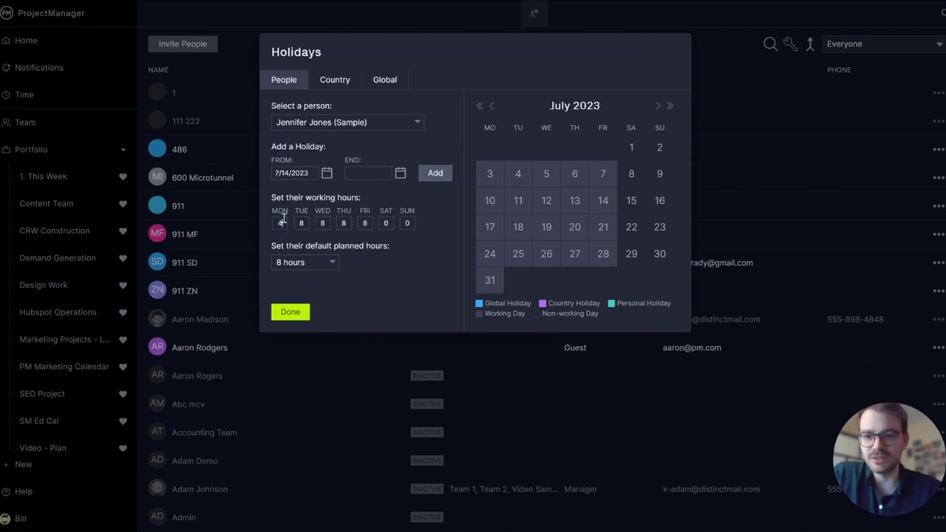
double_click(298, 221)
key(BackSpace)
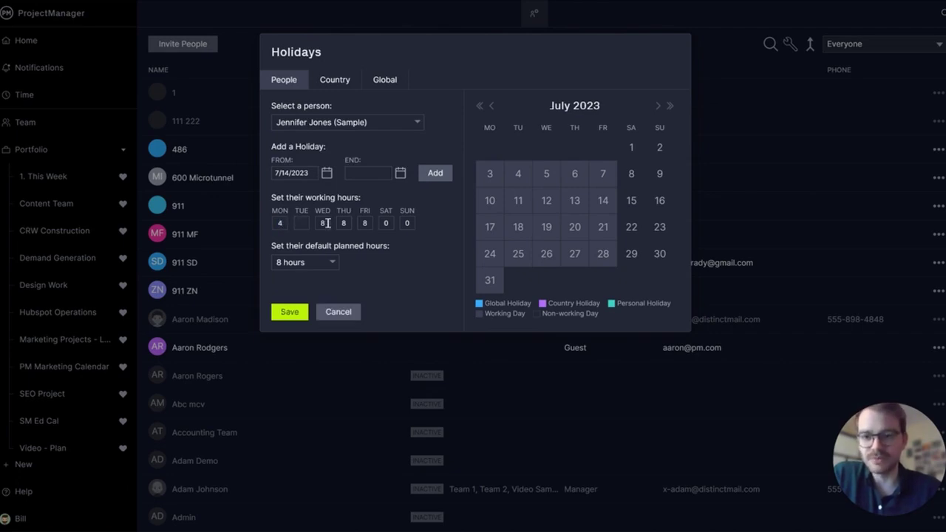
click(325, 223)
click(474, 282)
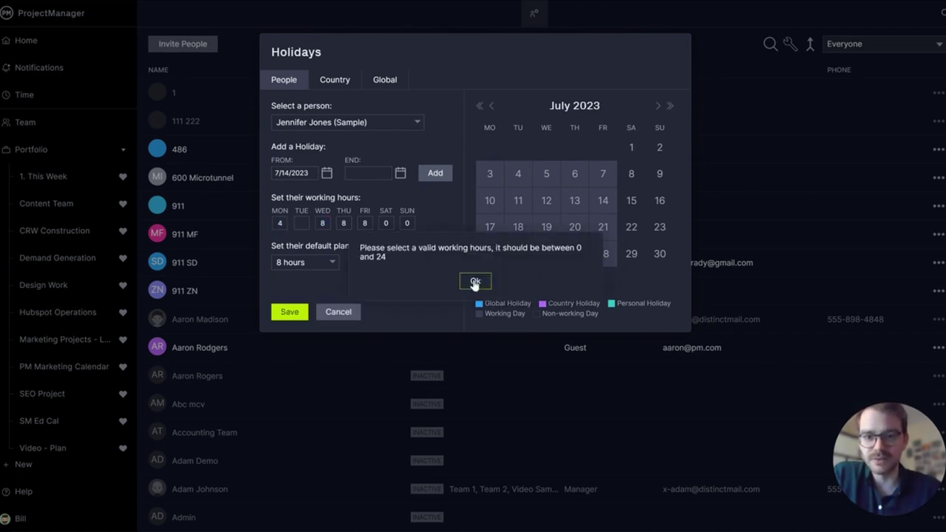
click(303, 222)
text(4)
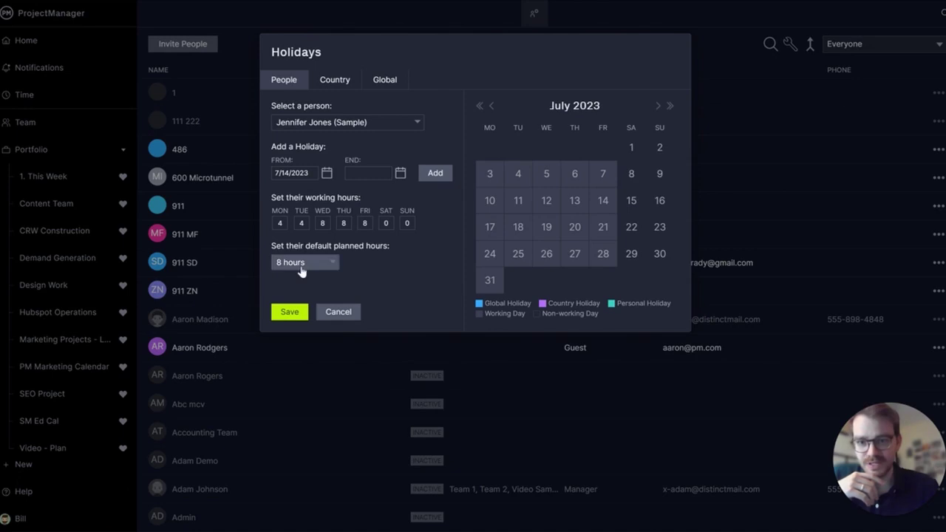
- Set default planned hours to 4 and end the personal holiday on 7/31/2023
click(301, 272)
click(310, 338)
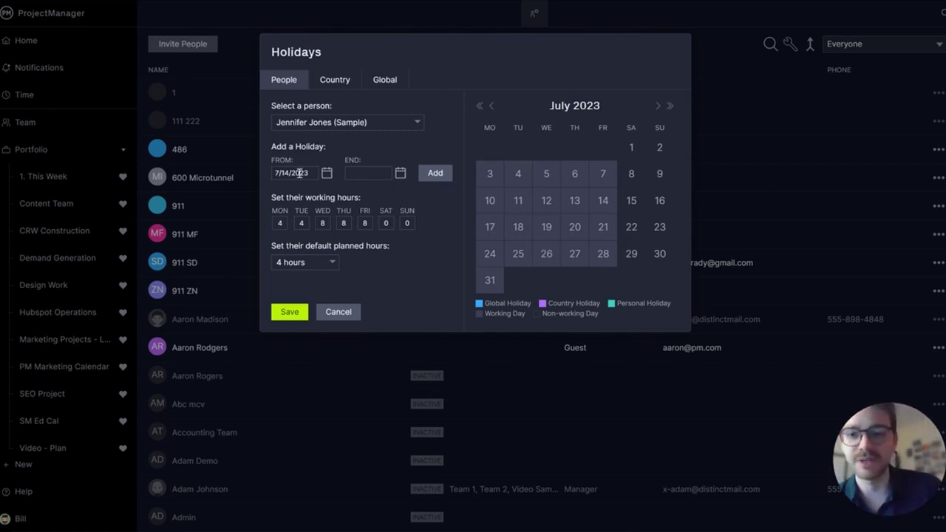
click(327, 172)
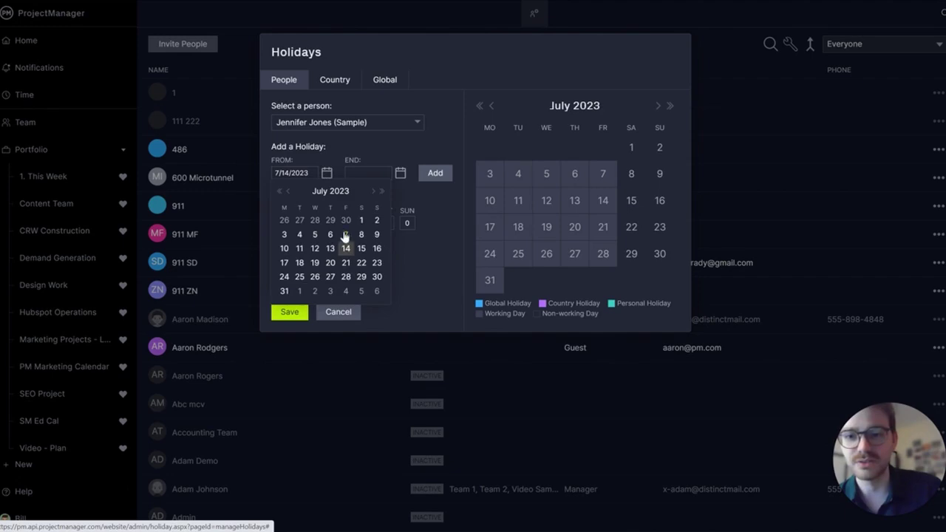
click(400, 173)
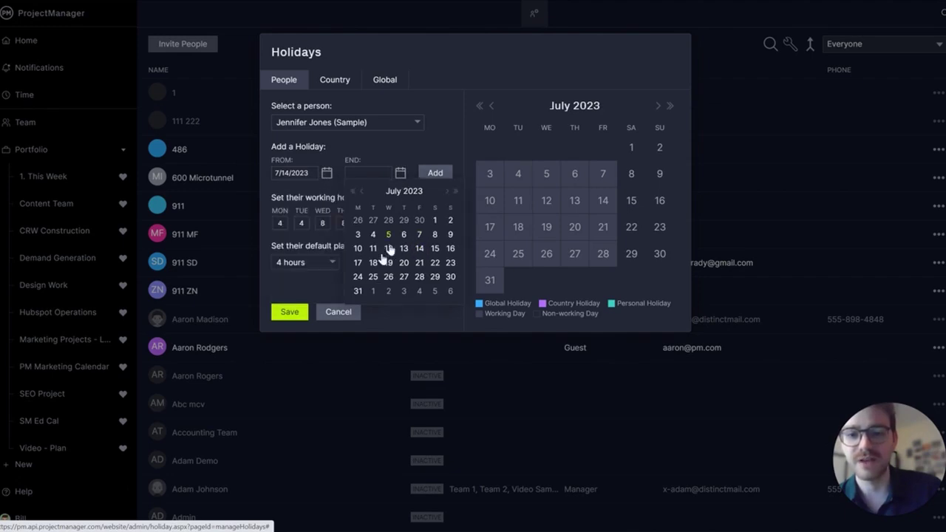
click(358, 291)
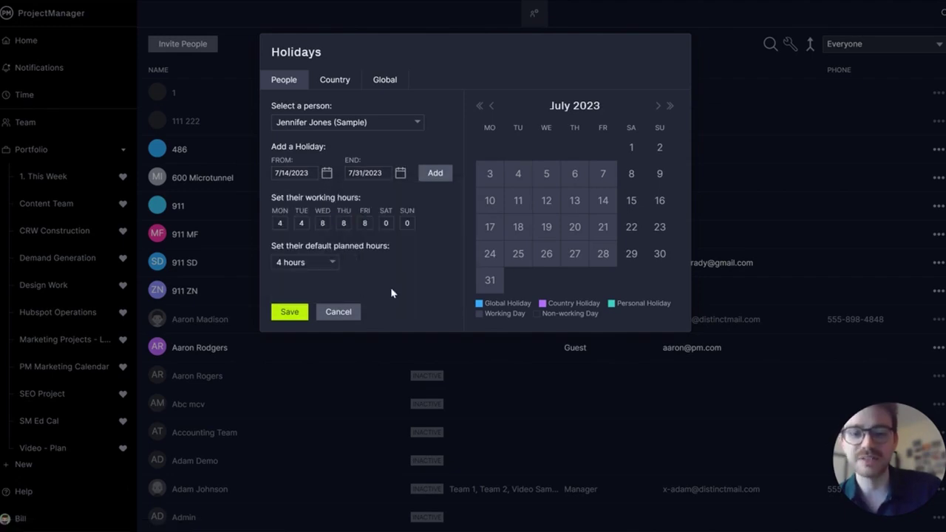